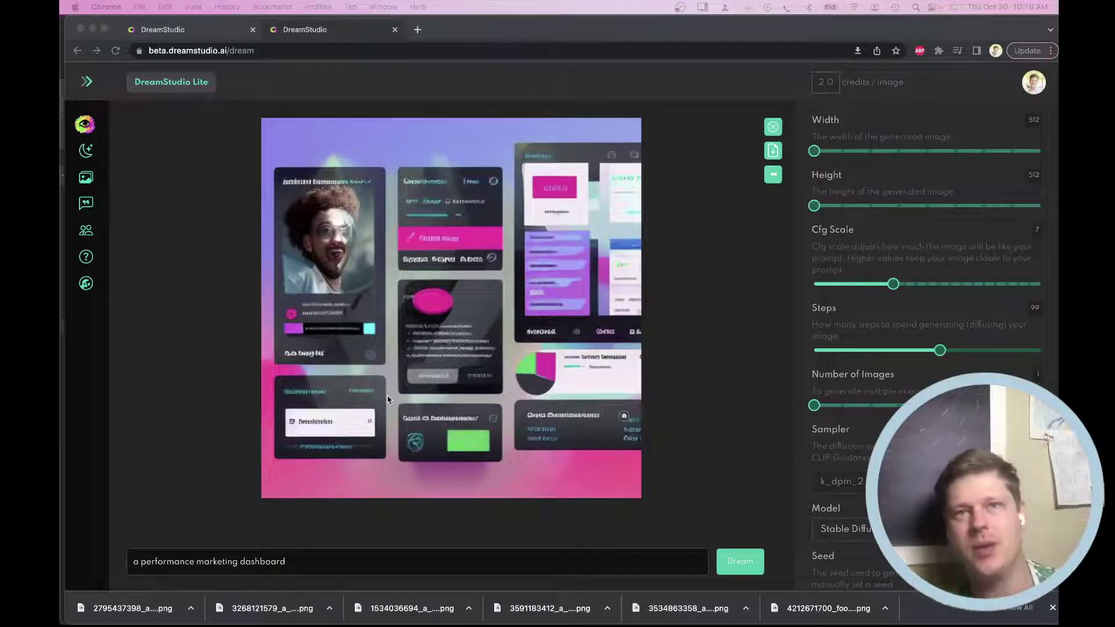
# Review the prompt text and generate a new dashboard image with line and donut charts
pyautogui.click(352, 560)
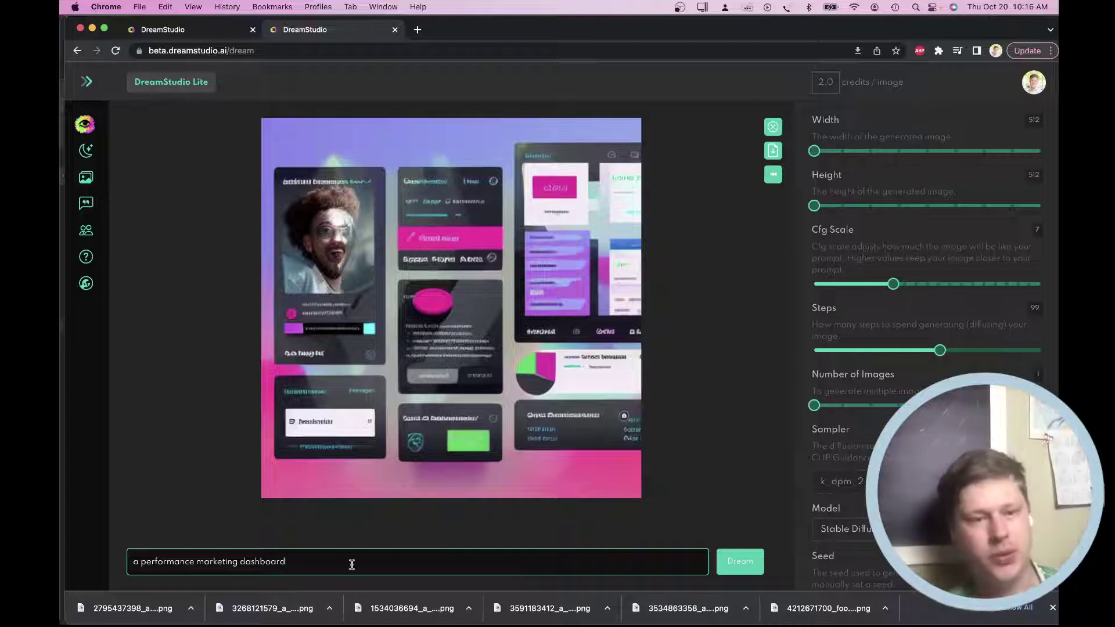
pyautogui.moveTo(525, 463)
pyautogui.scroll(5, 354, 555)
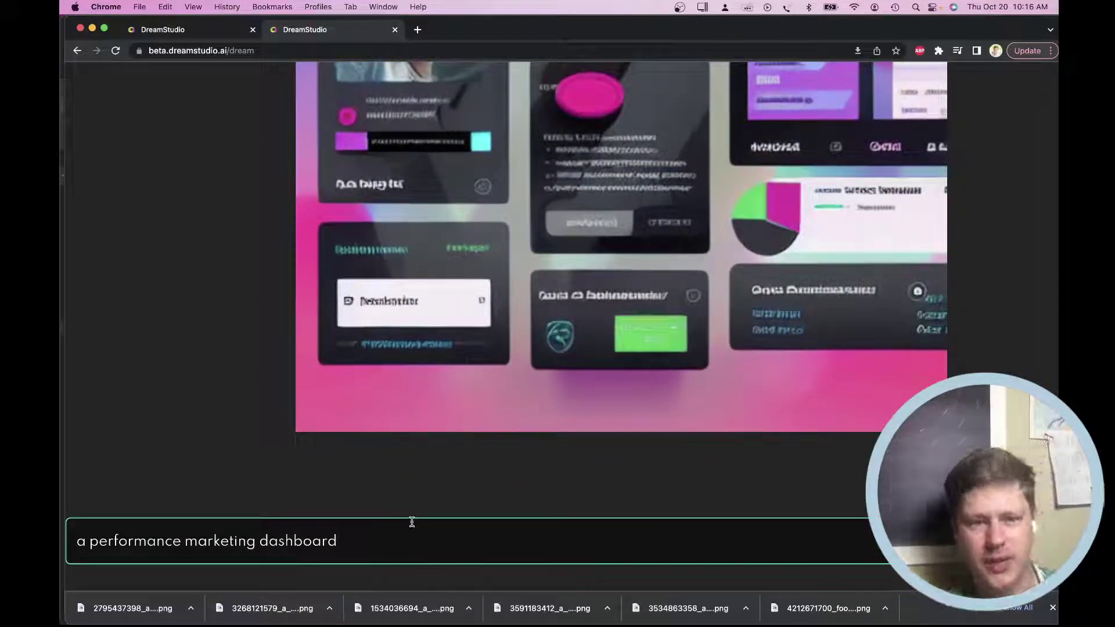
pyautogui.scroll(2, 411, 520)
pyautogui.scroll(-2, 410, 520)
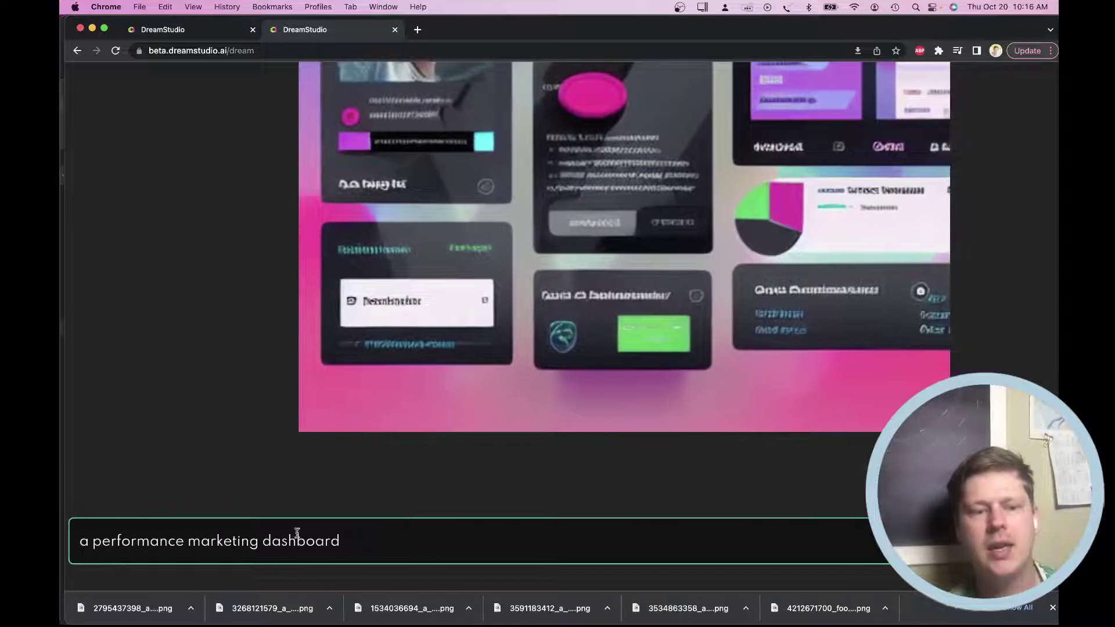
pyautogui.moveTo(74, 543); pyautogui.dragTo(340, 543)
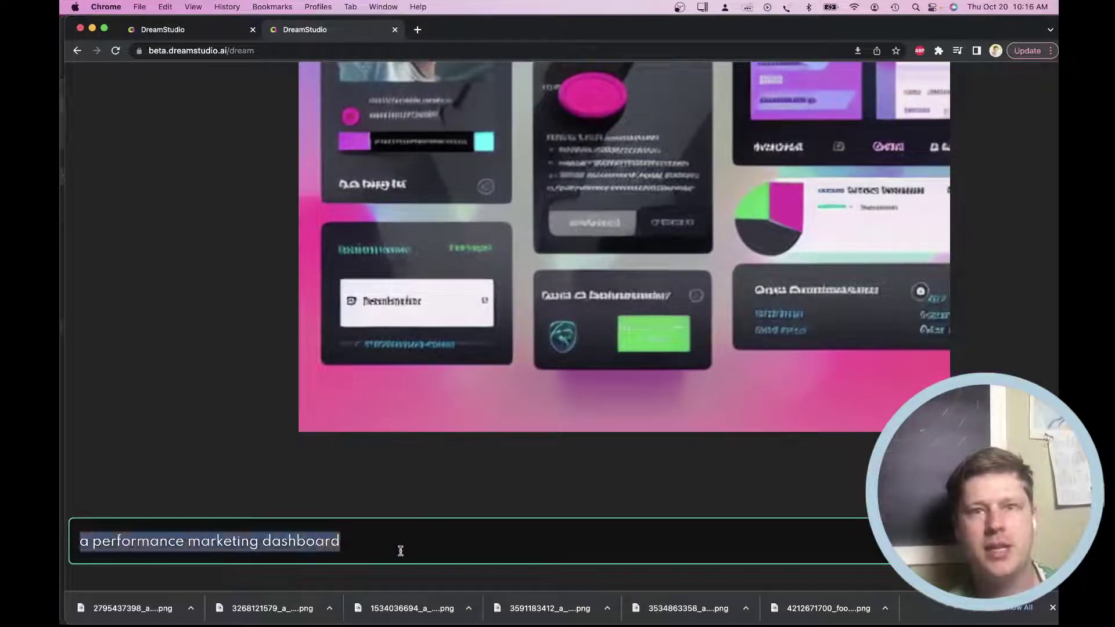
pyautogui.hscroll(5, 407, 549)
pyautogui.scroll(-3, 407, 549)
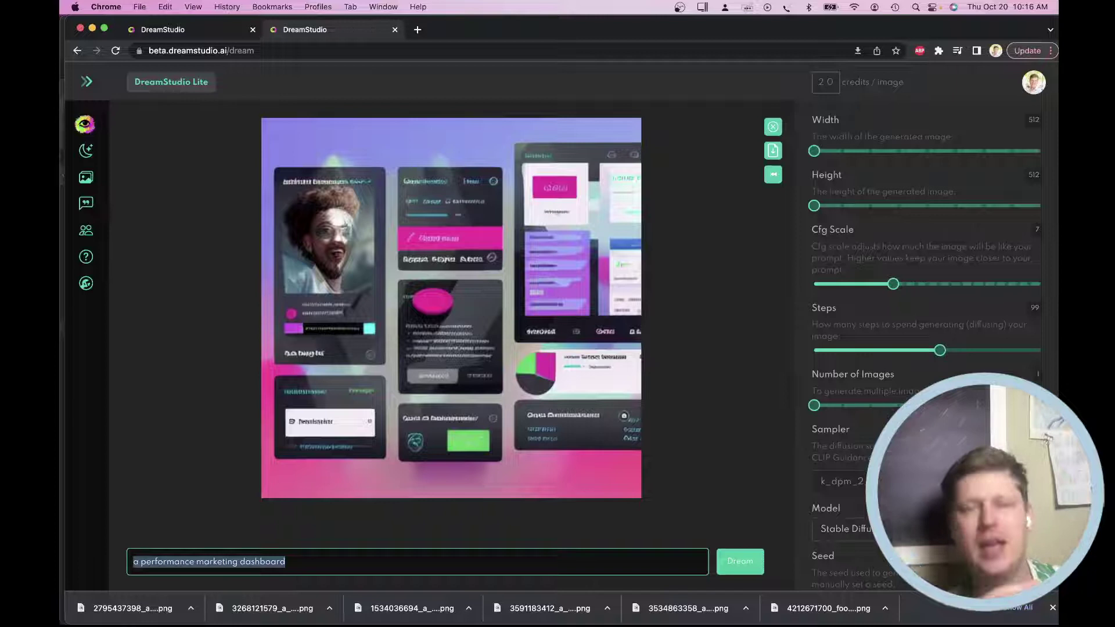
pyautogui.click(354, 561)
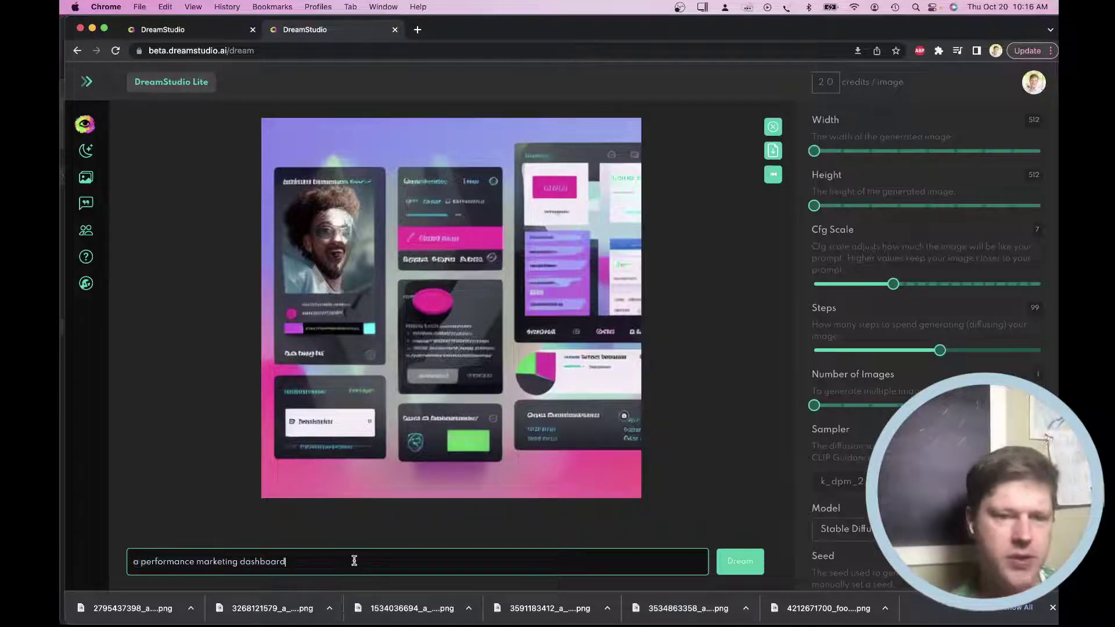
pyautogui.moveTo(468, 470)
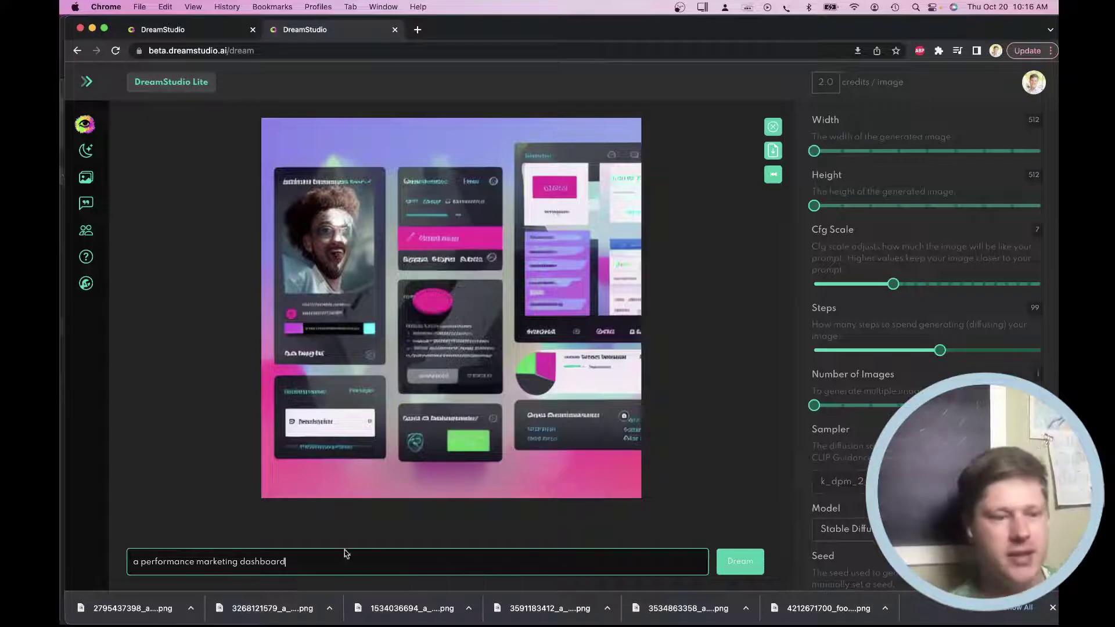
pyautogui.moveTo(134, 562); pyautogui.dragTo(207, 561)
pyautogui.click(204, 562)
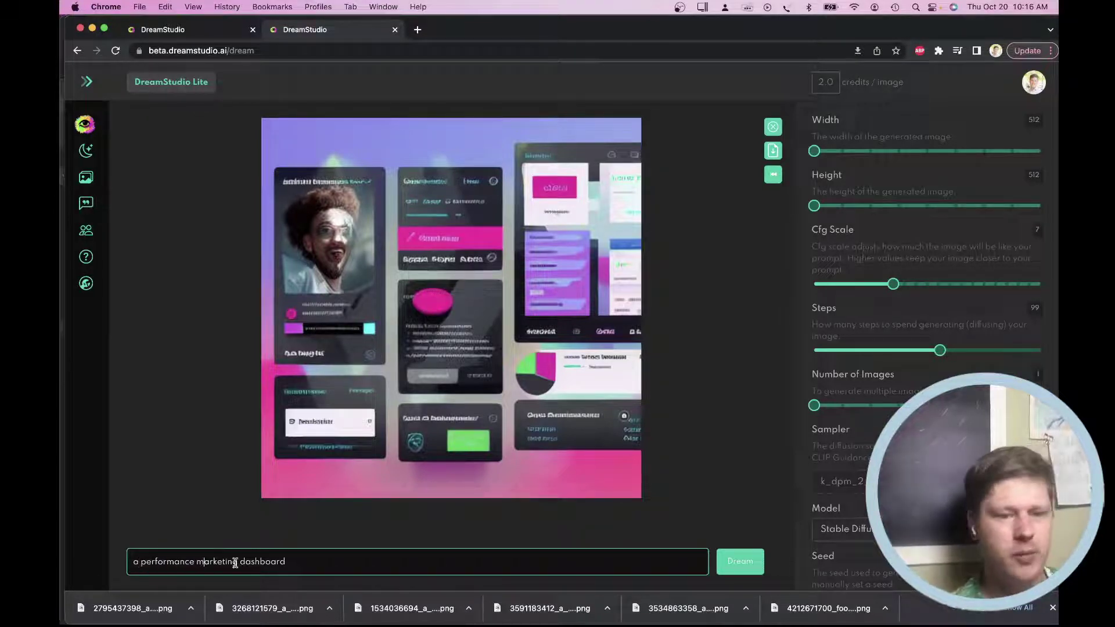
pyautogui.click(740, 561)
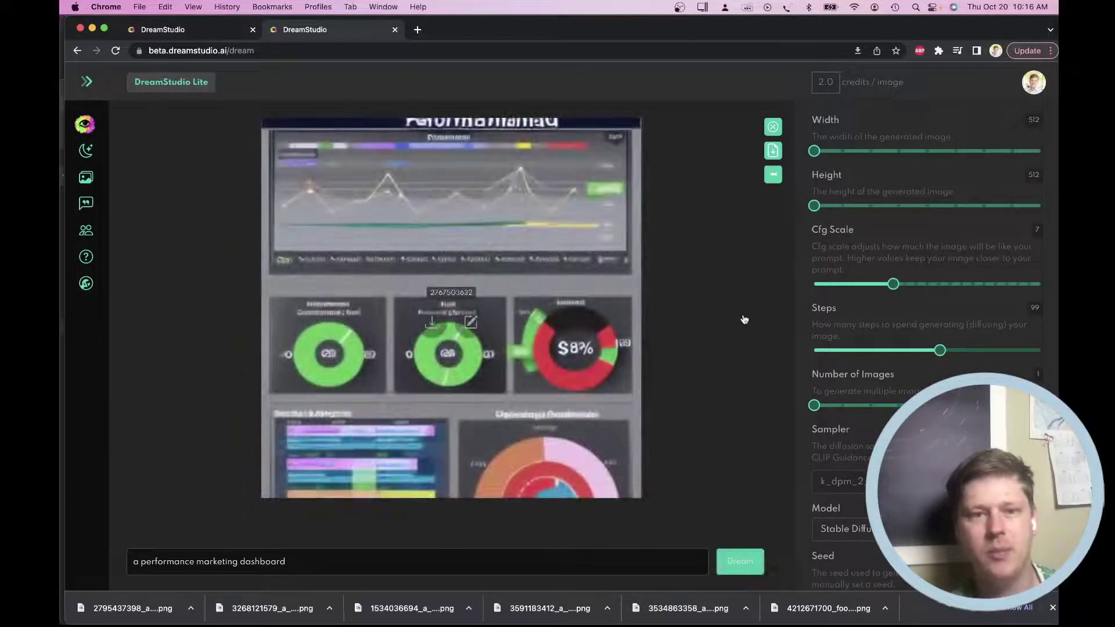
# Lower generation Steps from 99 to 68, cutting cost to 1.3 credits per image
pyautogui.moveTo(941, 350); pyautogui.dragTo(879, 351)
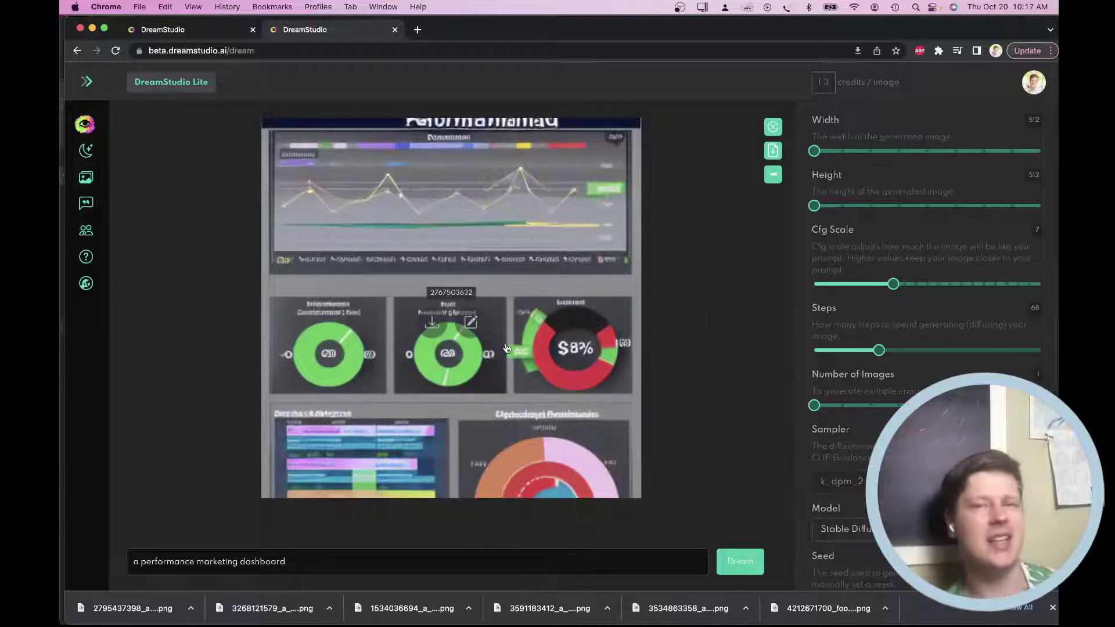
pyautogui.scroll(5, 525, 347)
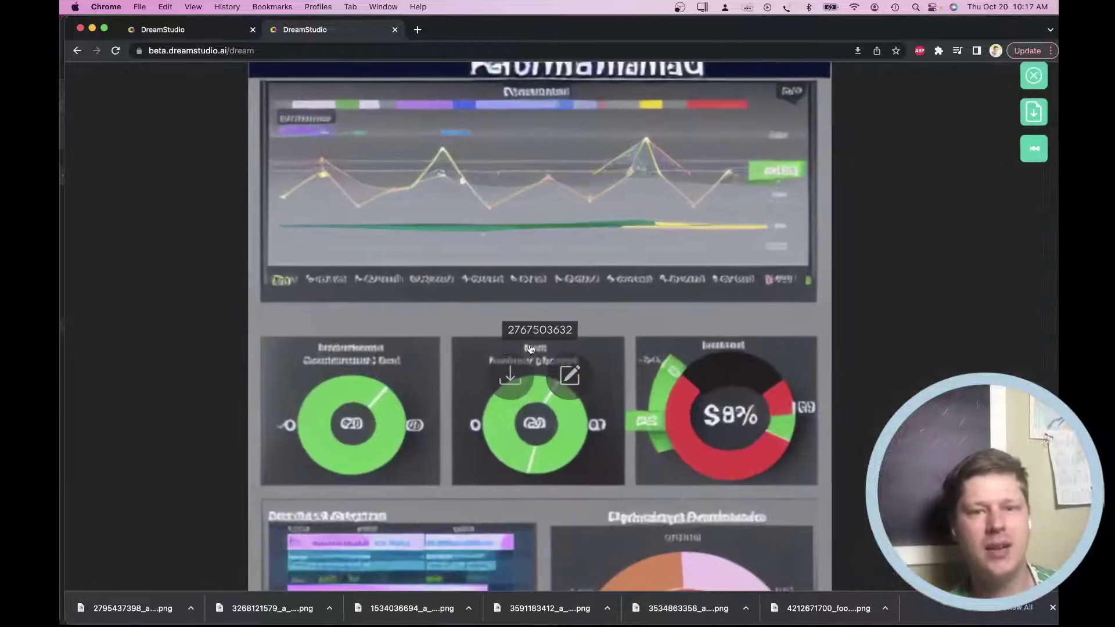
pyautogui.scroll(-5, 530, 347)
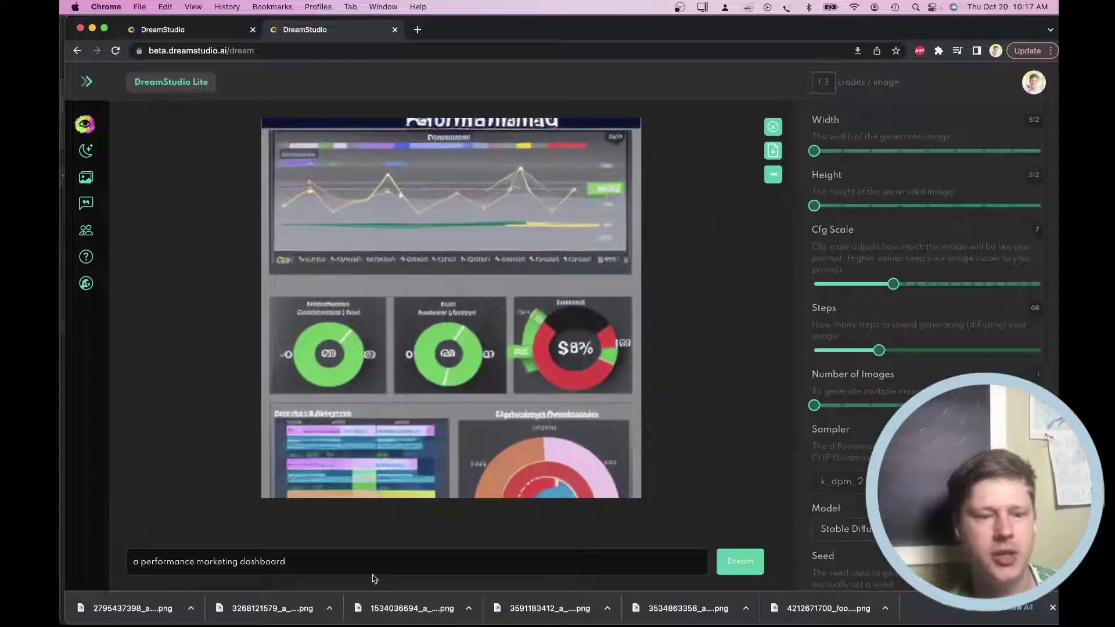
# Extend the prompt with 'on dribbble', generate, and enlarge the pink-and-teal car-banner dashboard
pyautogui.click(386, 561)
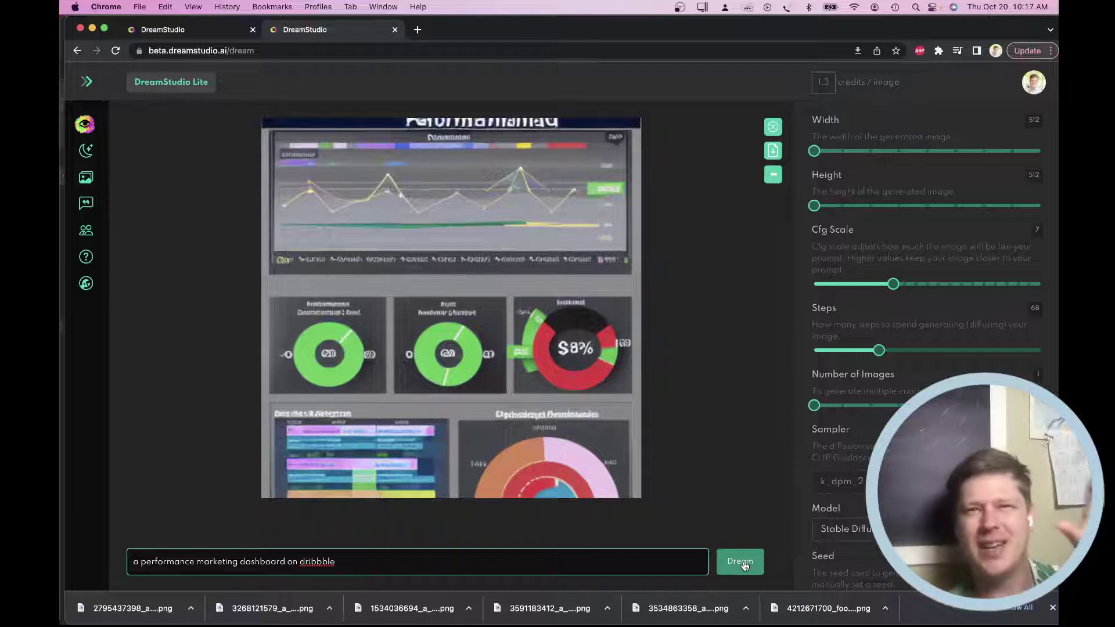
pyautogui.click(744, 563)
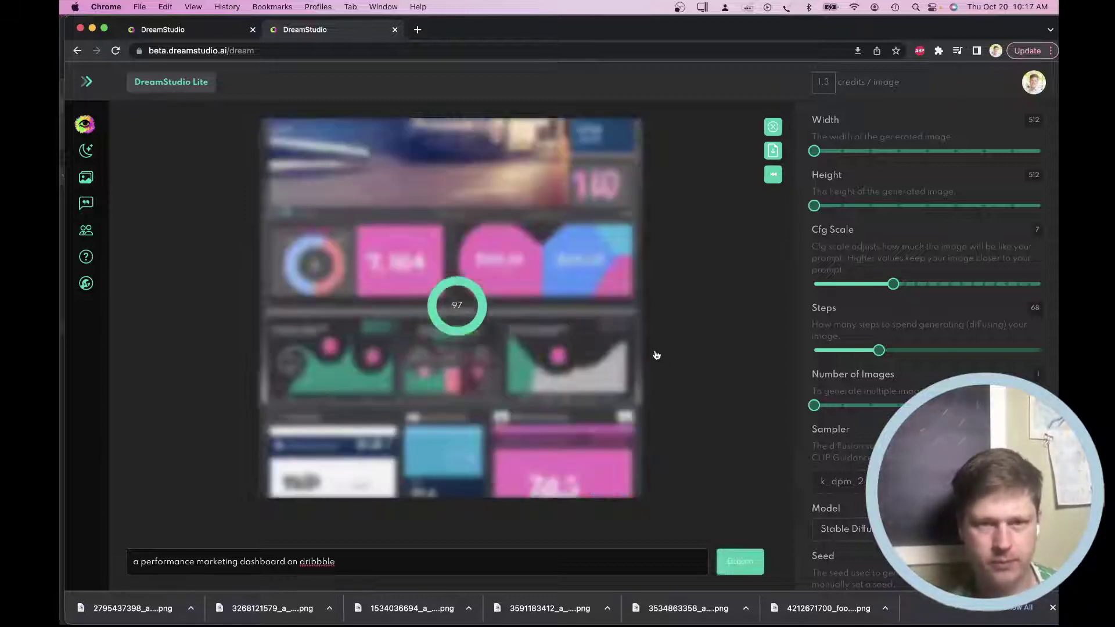
pyautogui.moveTo(473, 323)
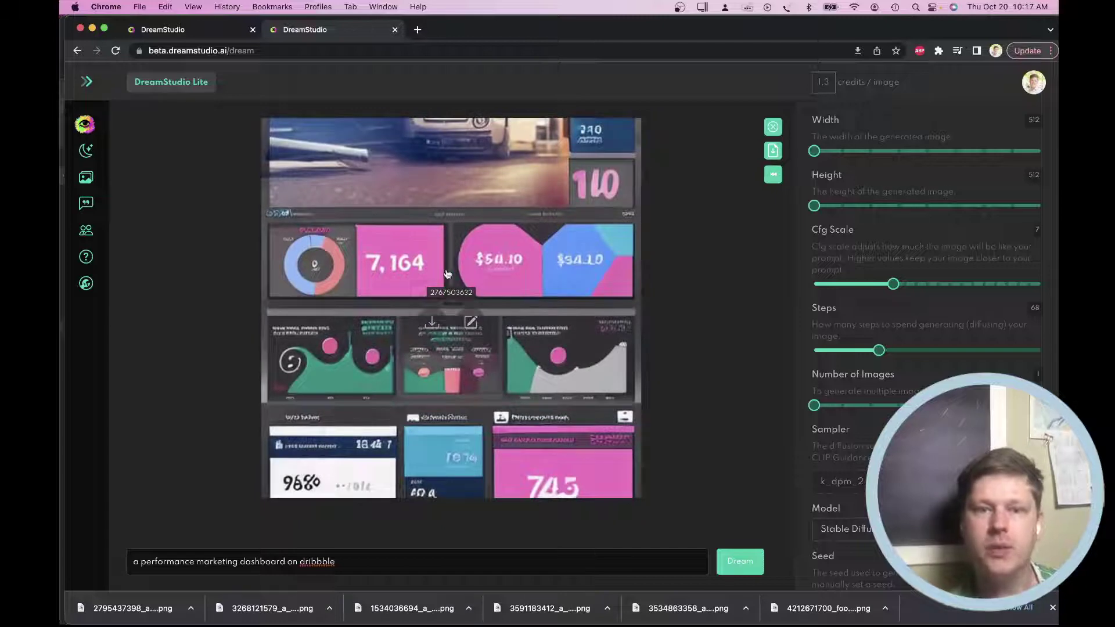
pyautogui.click(561, 274)
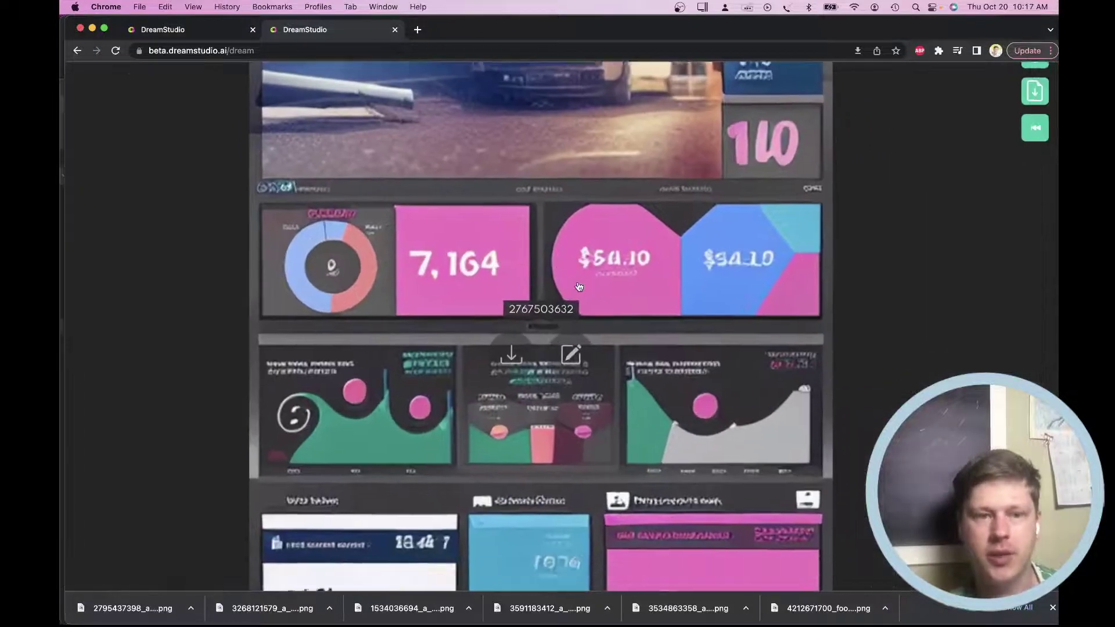
pyautogui.scroll(1, 575, 284)
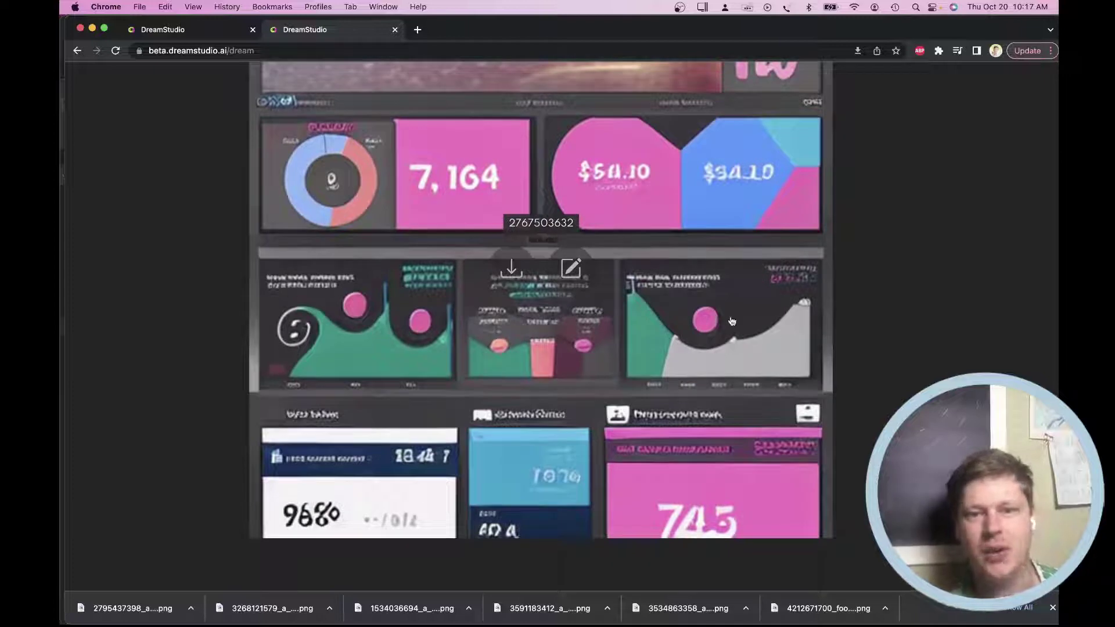
# Extend the prompt to end with 'wireframe UI' and generate a magenta dashboard image
pyautogui.click(699, 368)
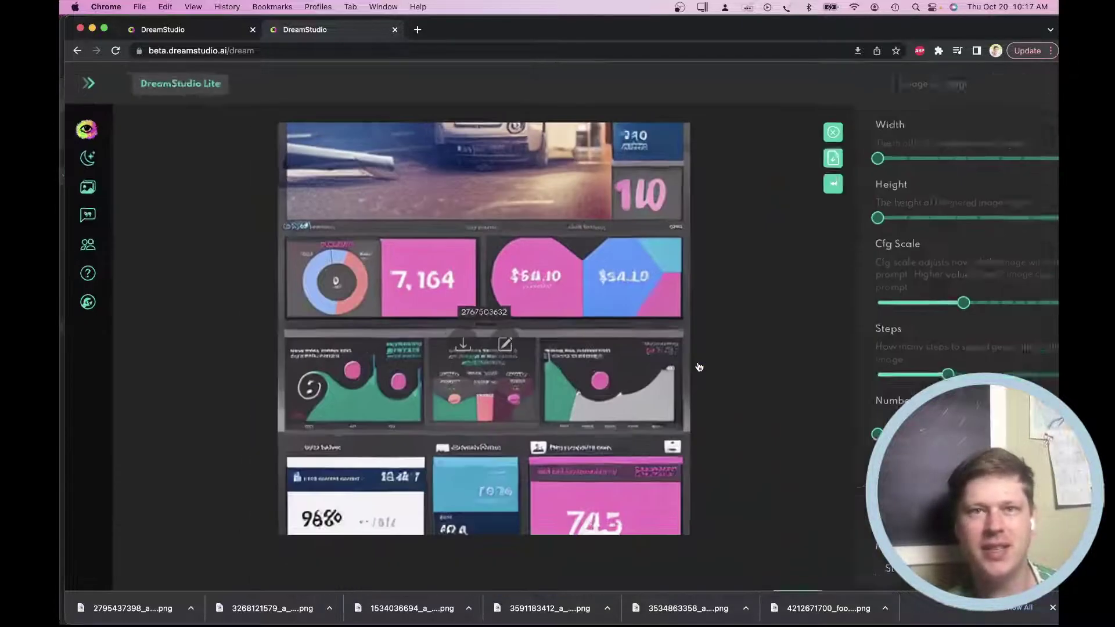
pyautogui.click(356, 555)
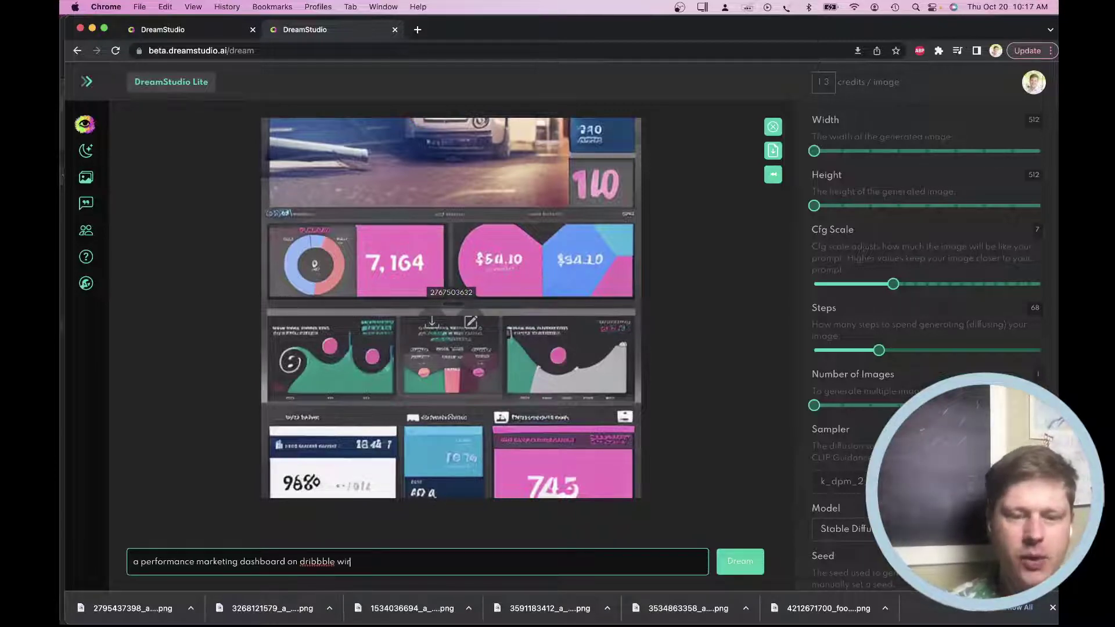
pyautogui.write('ame UI')
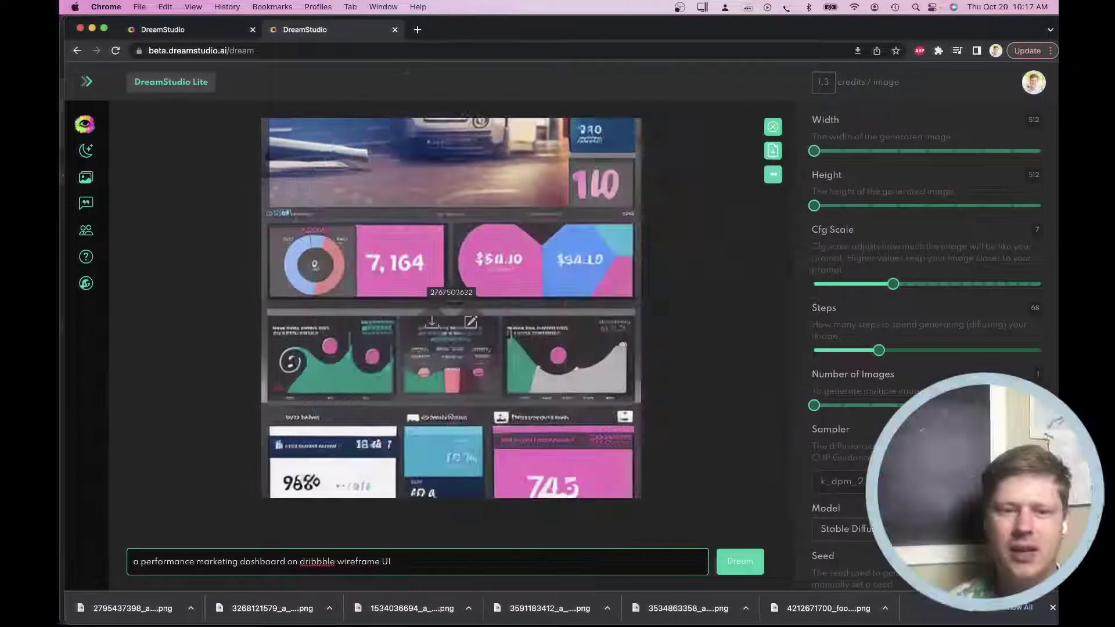
pyautogui.click(747, 568)
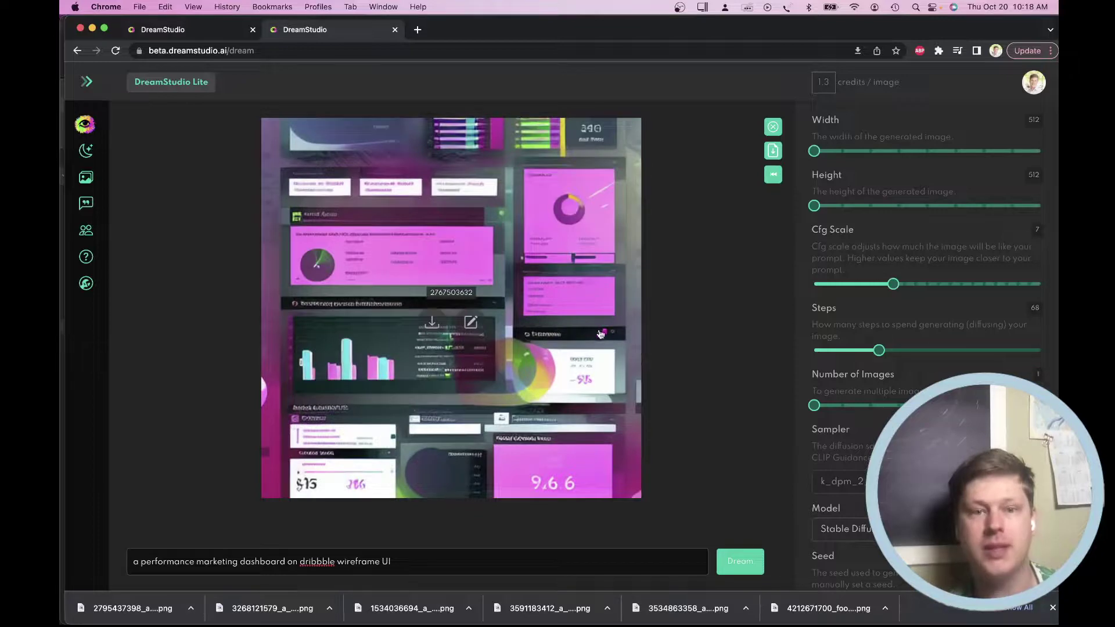
# Set the Number of Images per prompt to 4
pyautogui.scroll(5, 476, 326)
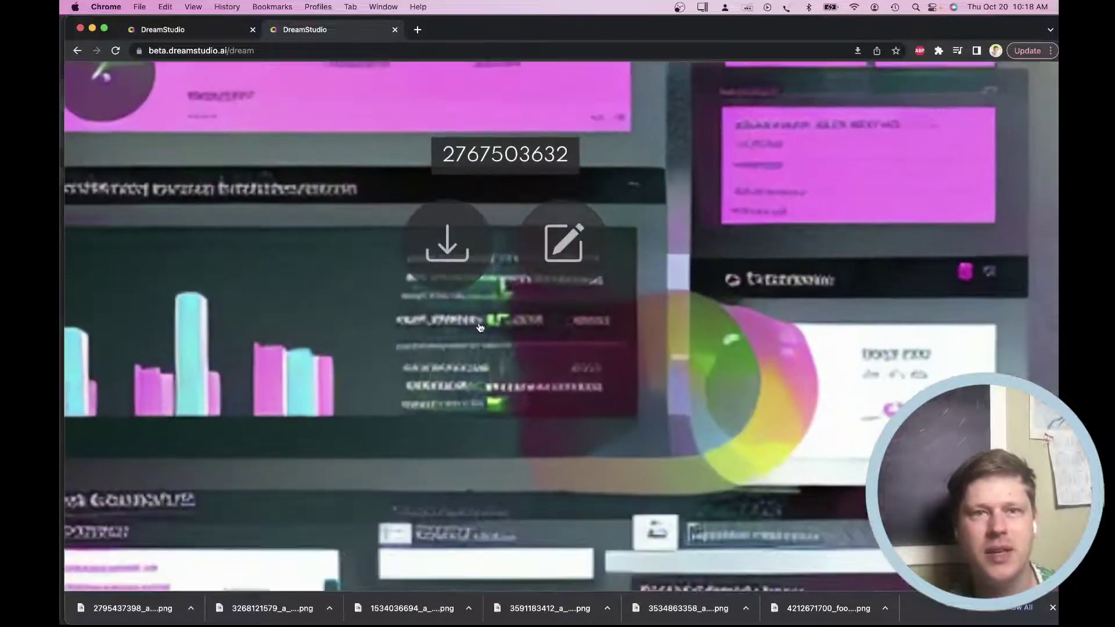
pyautogui.scroll(-5, 480, 328)
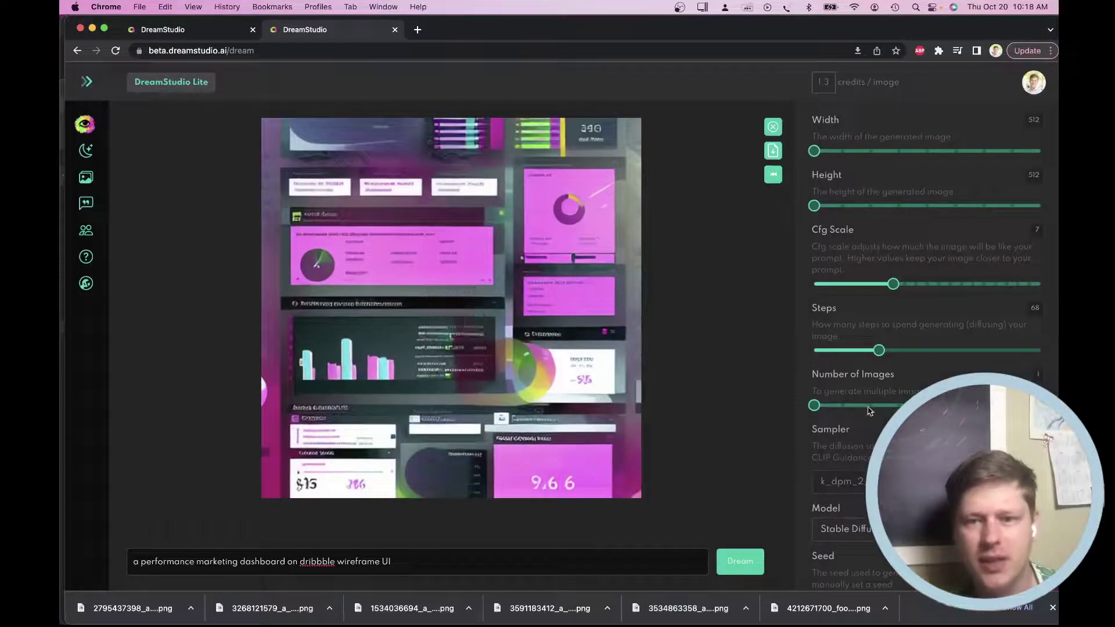
pyautogui.moveTo(813, 406); pyautogui.dragTo(896, 408)
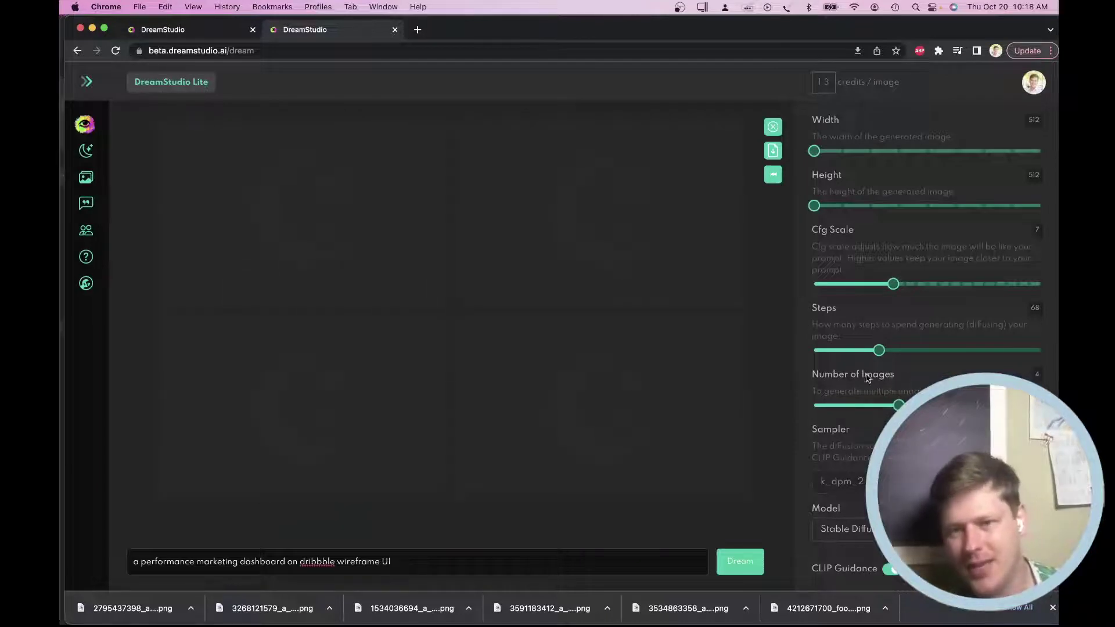
# Generate four wireframe-UI dashboard images and enlarge the first one, seed 272725176
pyautogui.click(740, 557)
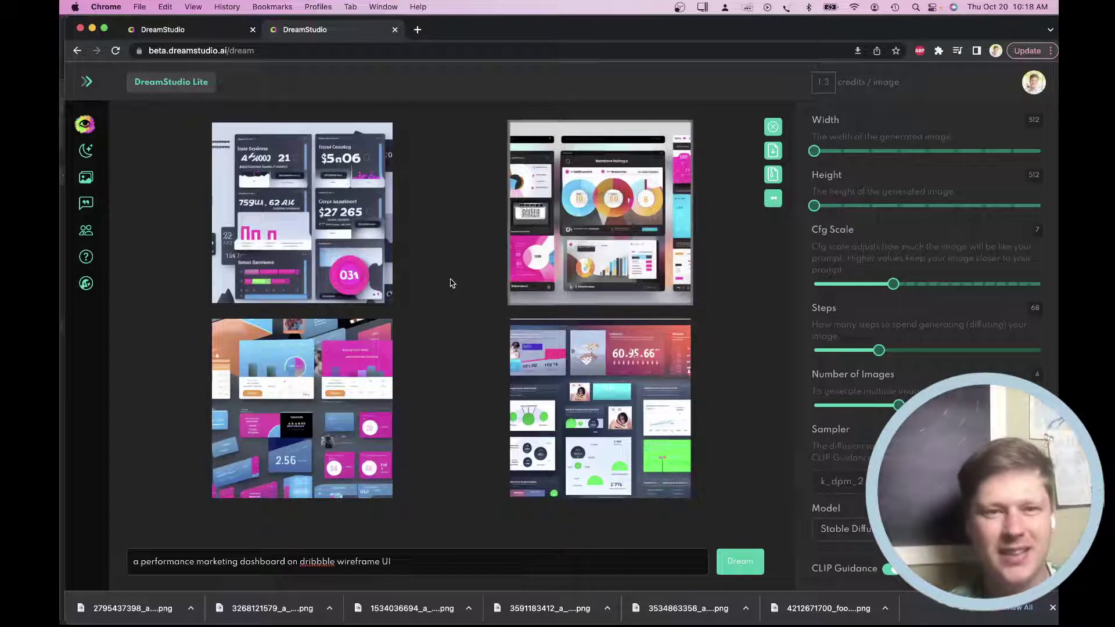
pyautogui.click(370, 275)
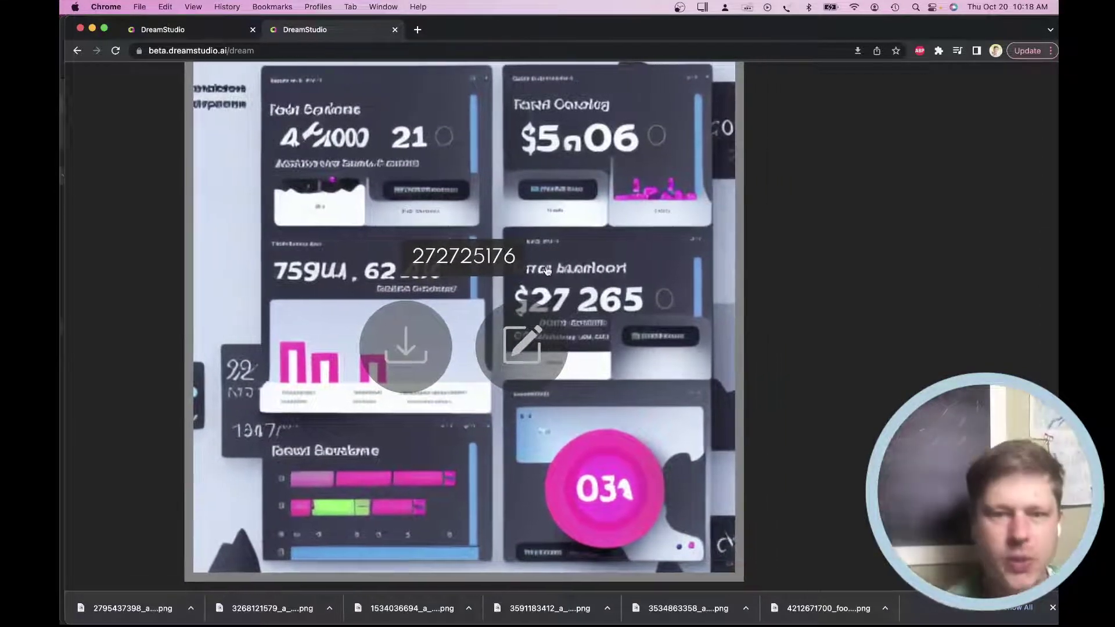
pyautogui.scroll(-8, 539, 268)
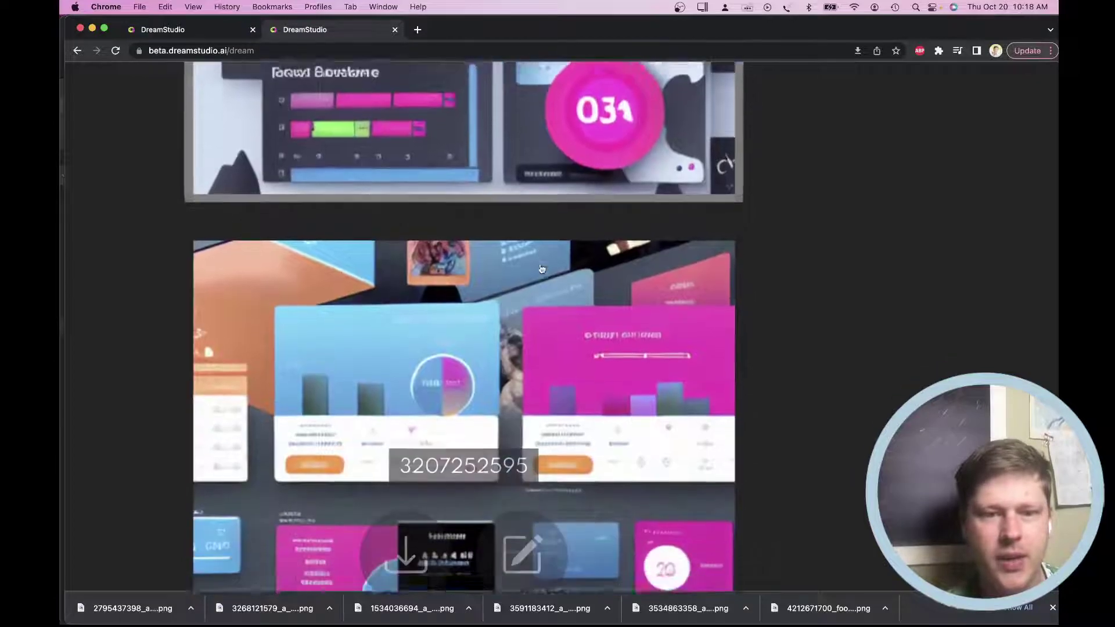
pyautogui.scroll(-3, 543, 269)
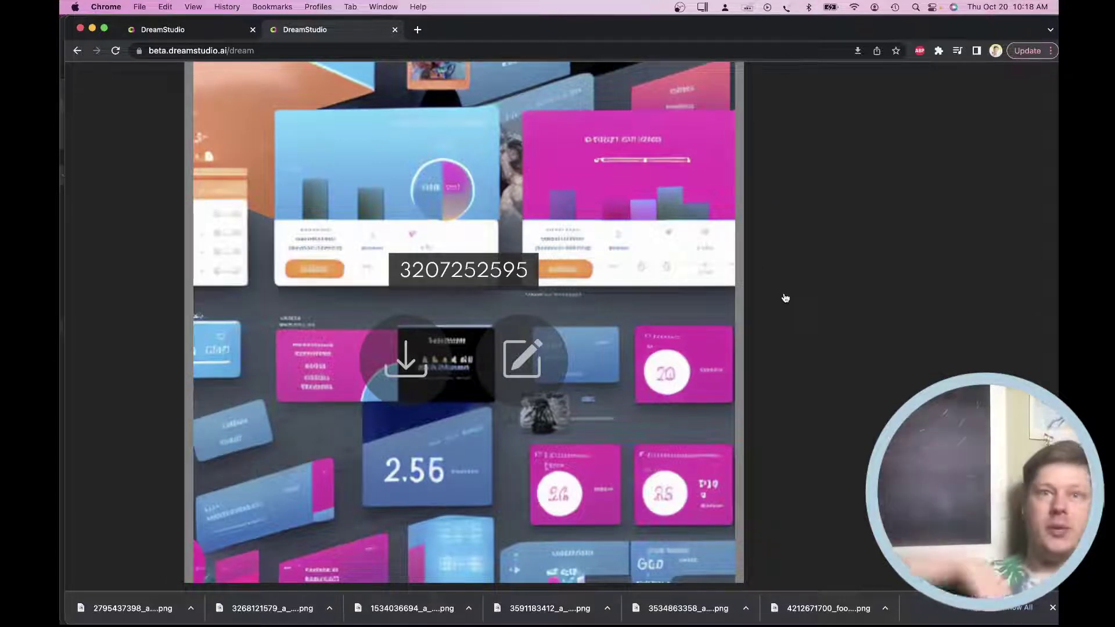
pyautogui.hscroll(3, 881, 295)
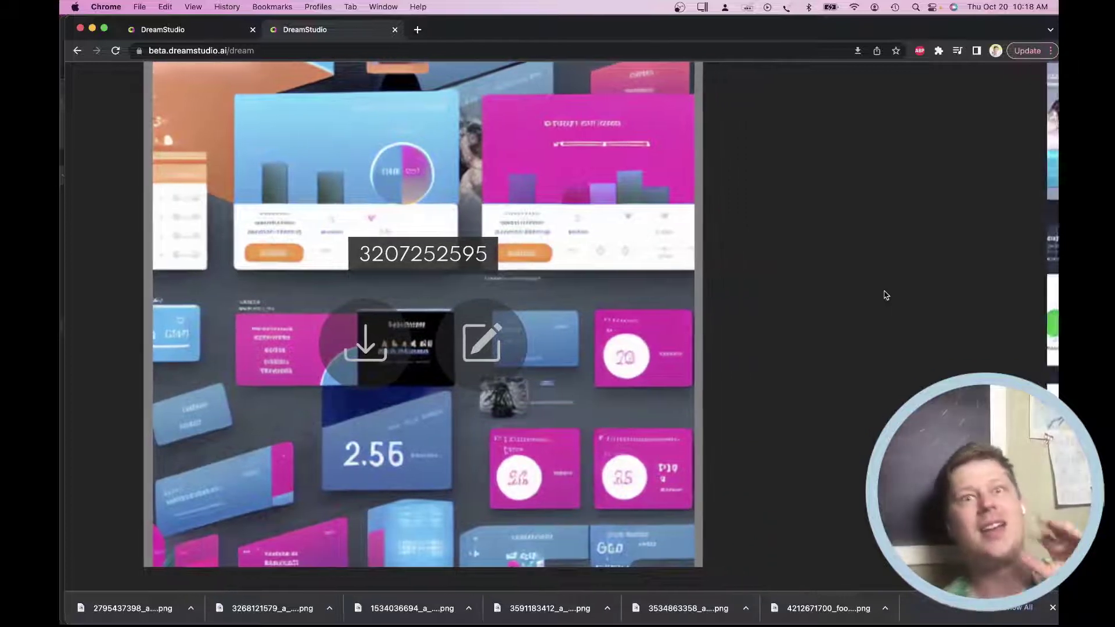
pyautogui.hscroll(1, 717, 305)
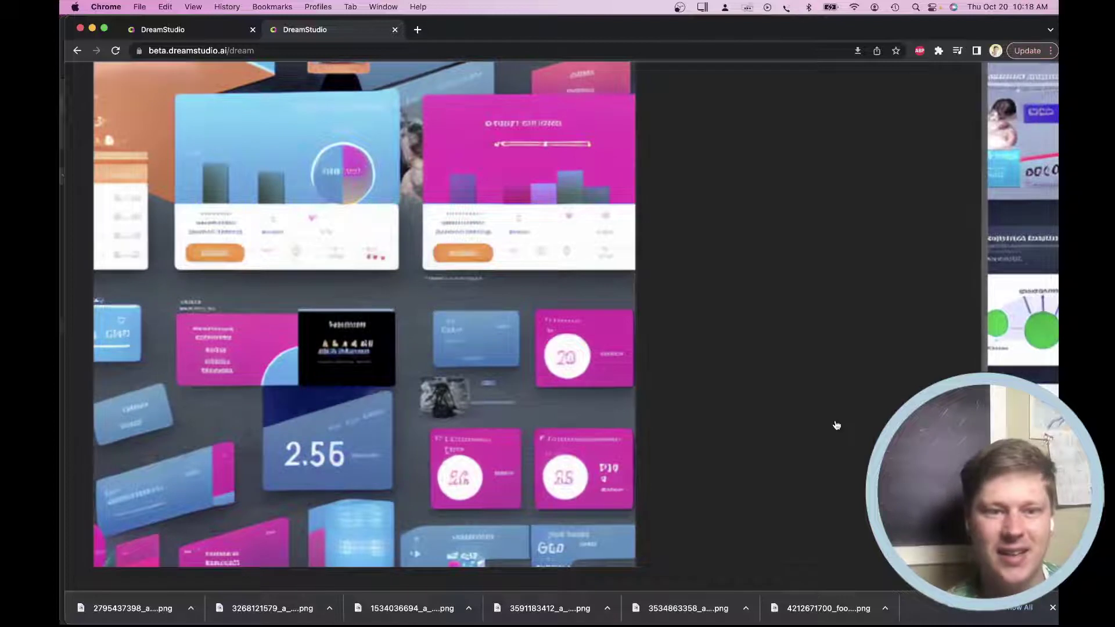
pyautogui.hscroll(3, 837, 424)
pyautogui.hscroll(15, 837, 425)
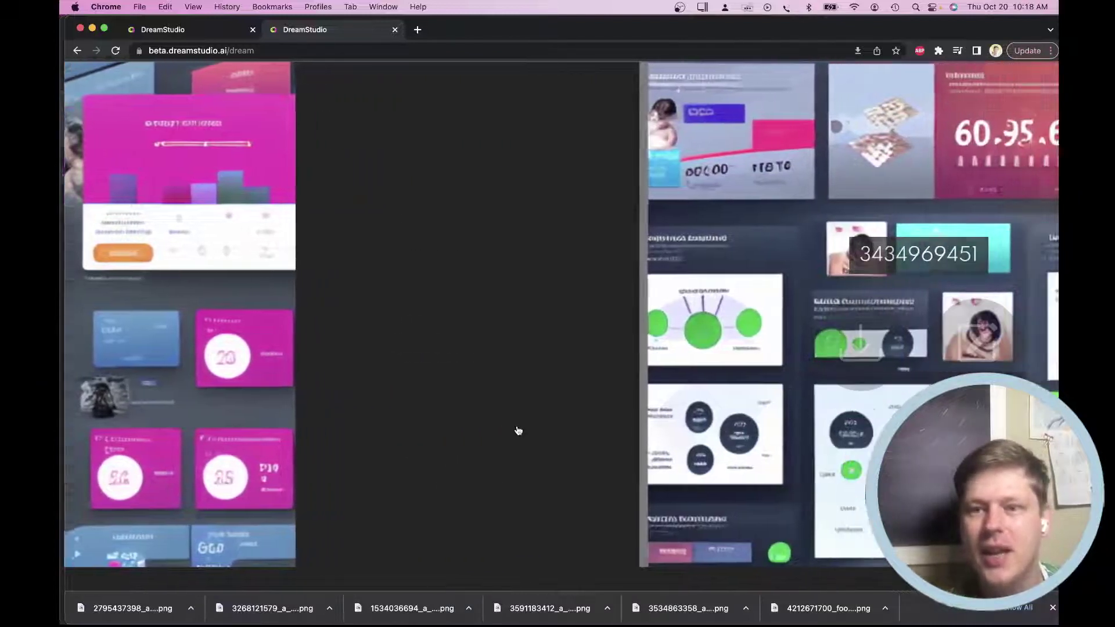
pyautogui.hscroll(7, 516, 430)
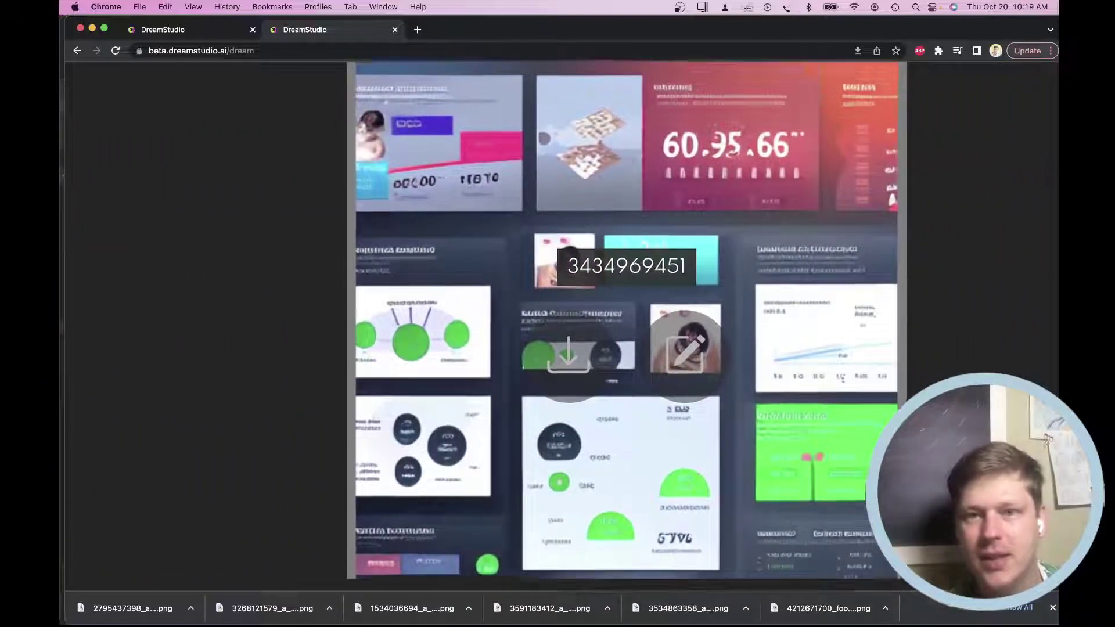
pyautogui.scroll(-1, 626, 325)
pyautogui.scroll(-2, 788, 310)
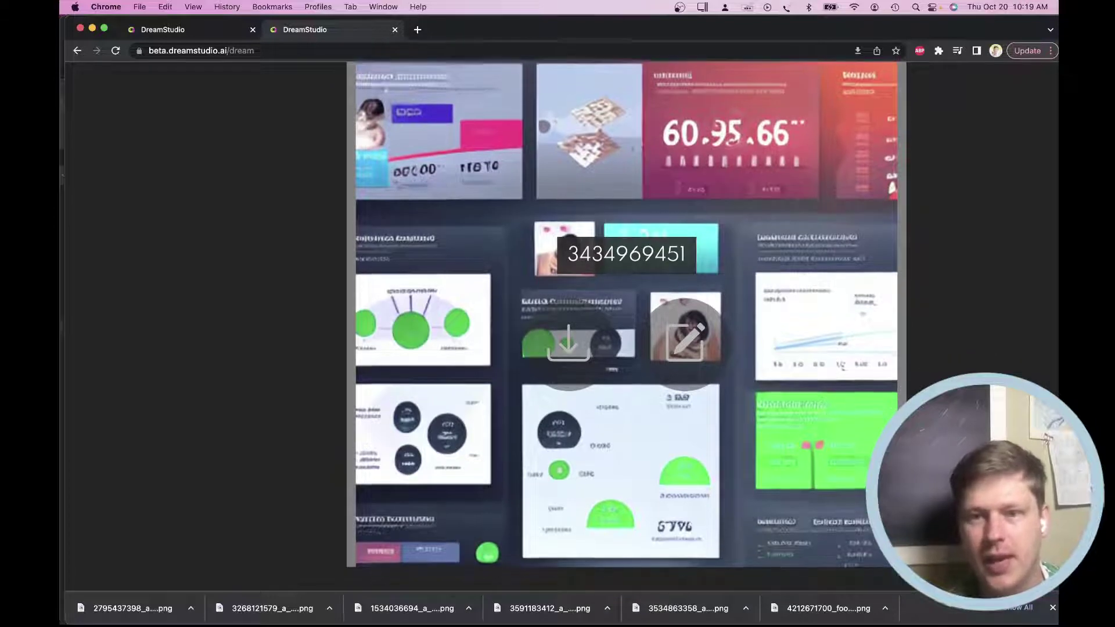
pyautogui.scroll(2, 1011, 330)
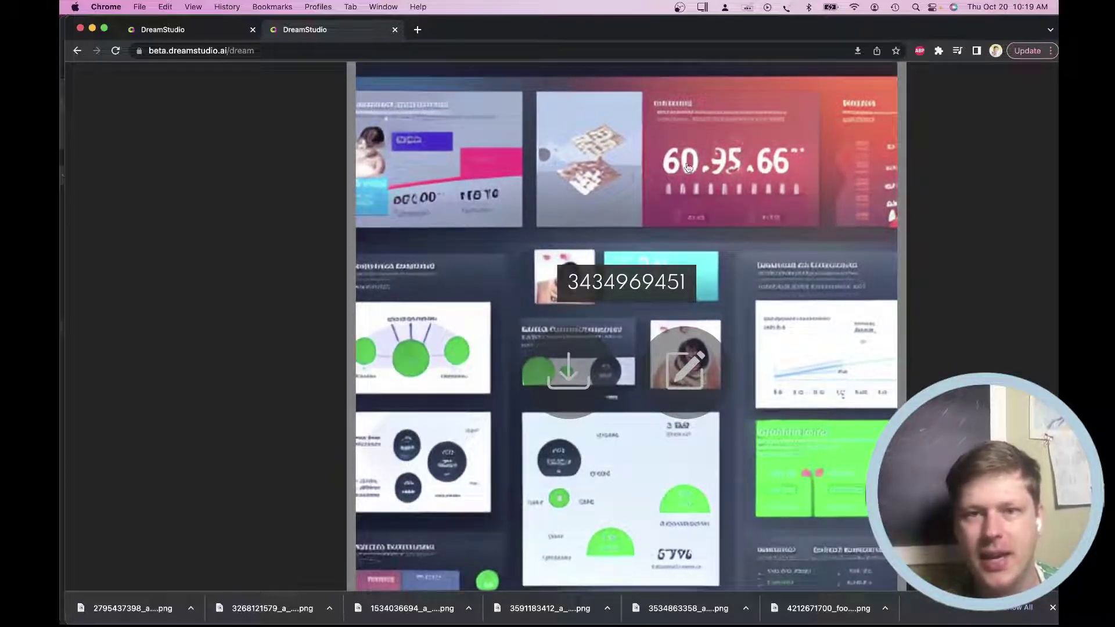
pyautogui.scroll(10, 563, 174)
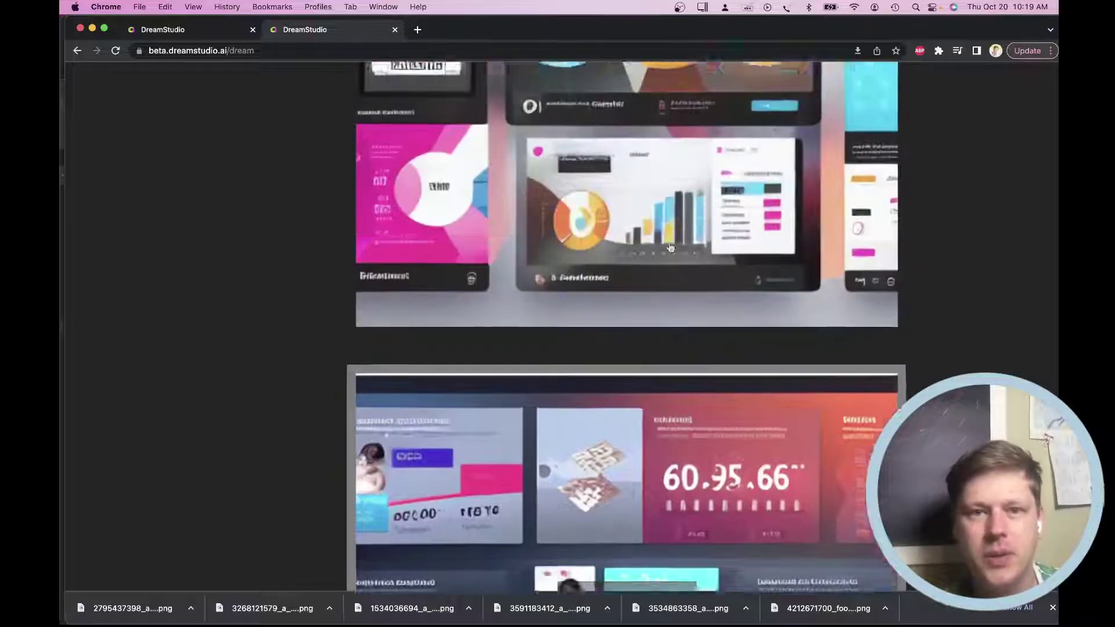
pyautogui.scroll(-1, 673, 249)
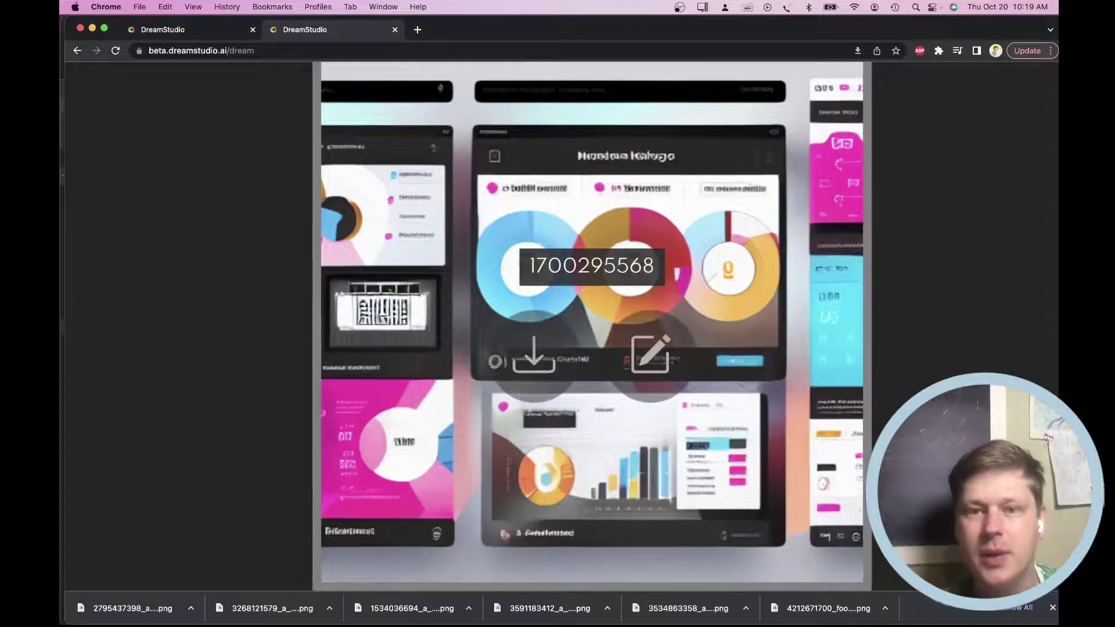
pyautogui.scroll(-1, 587, 330)
pyautogui.hscroll(2, 588, 330)
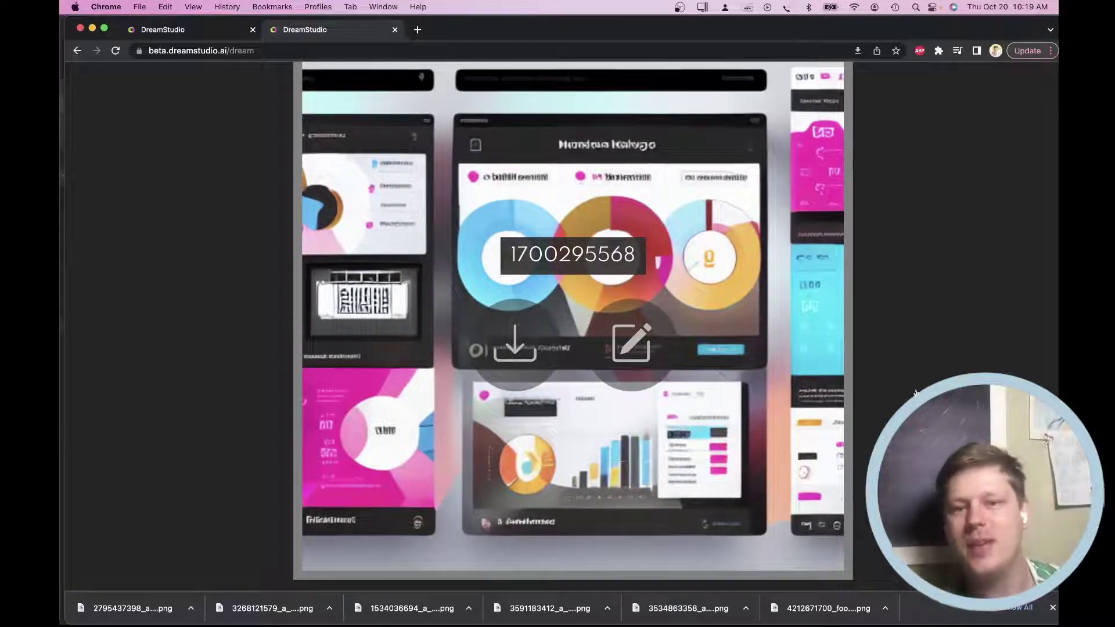
# Close the gallery, zoom the page in, and inspect the three-donut bar-chart dashboard concept
pyautogui.click(824, 272)
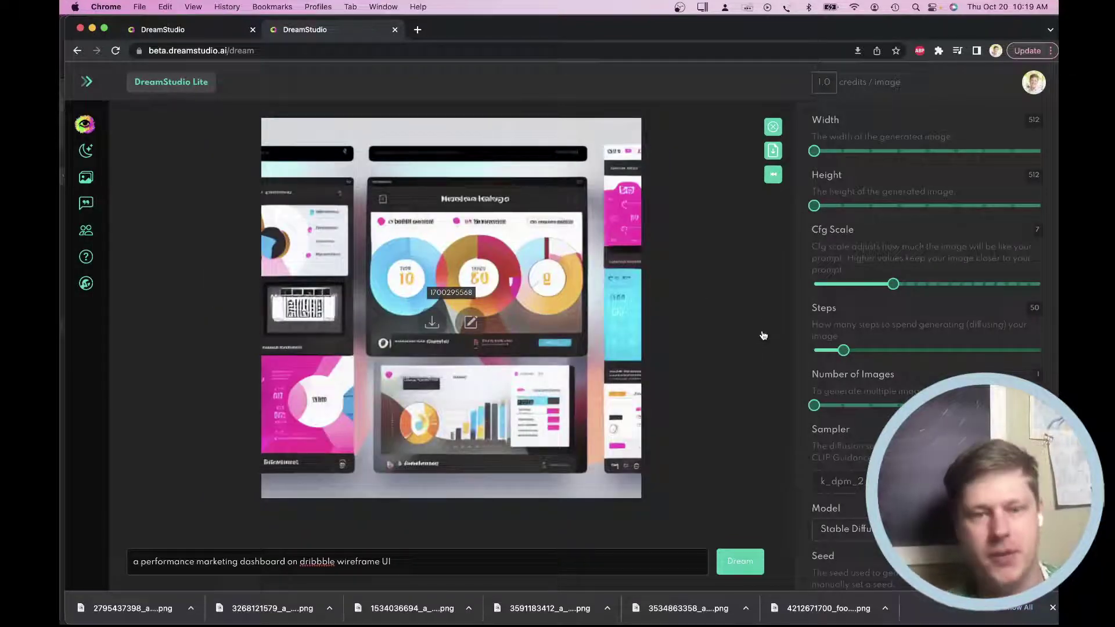
pyautogui.press('super+equal')
pyautogui.press('super+equal')
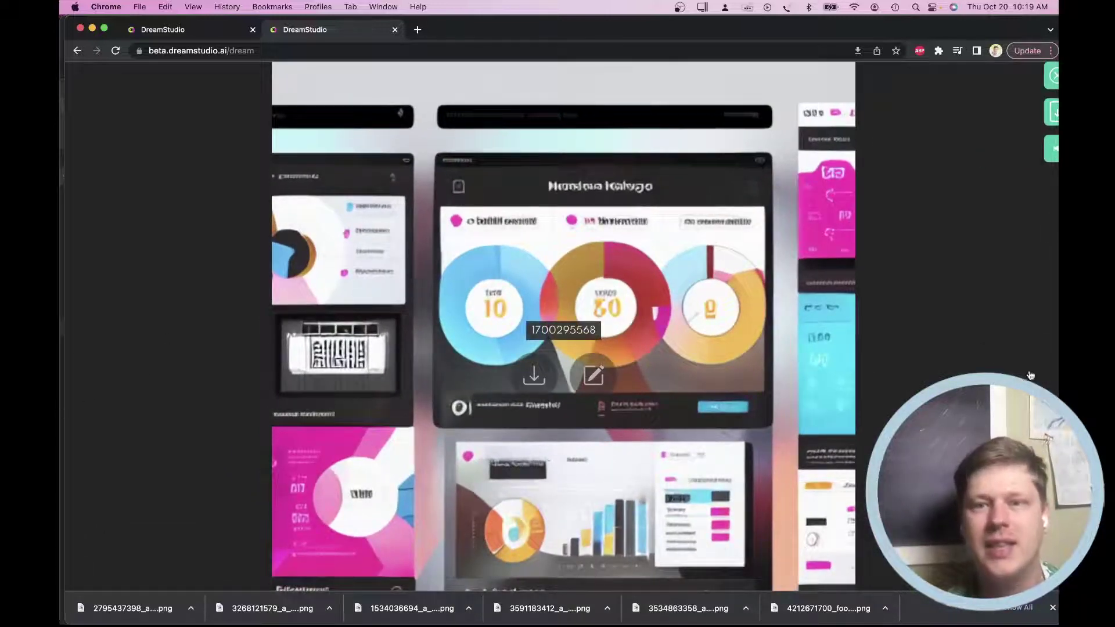
pyautogui.scroll(-1, 1030, 376)
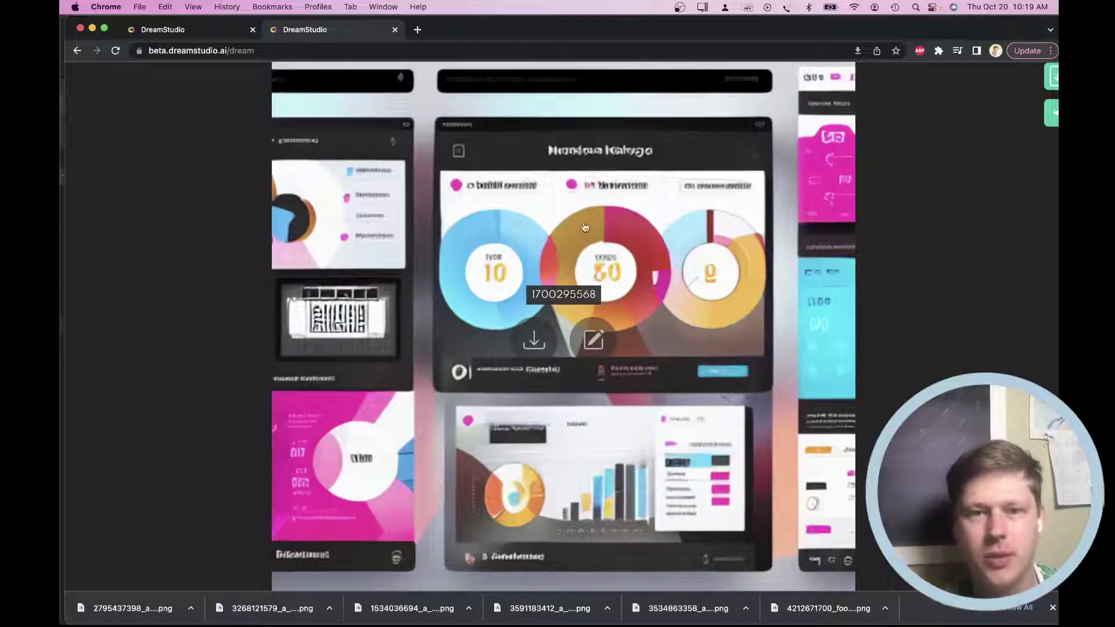
pyautogui.hscroll(1, 633, 224)
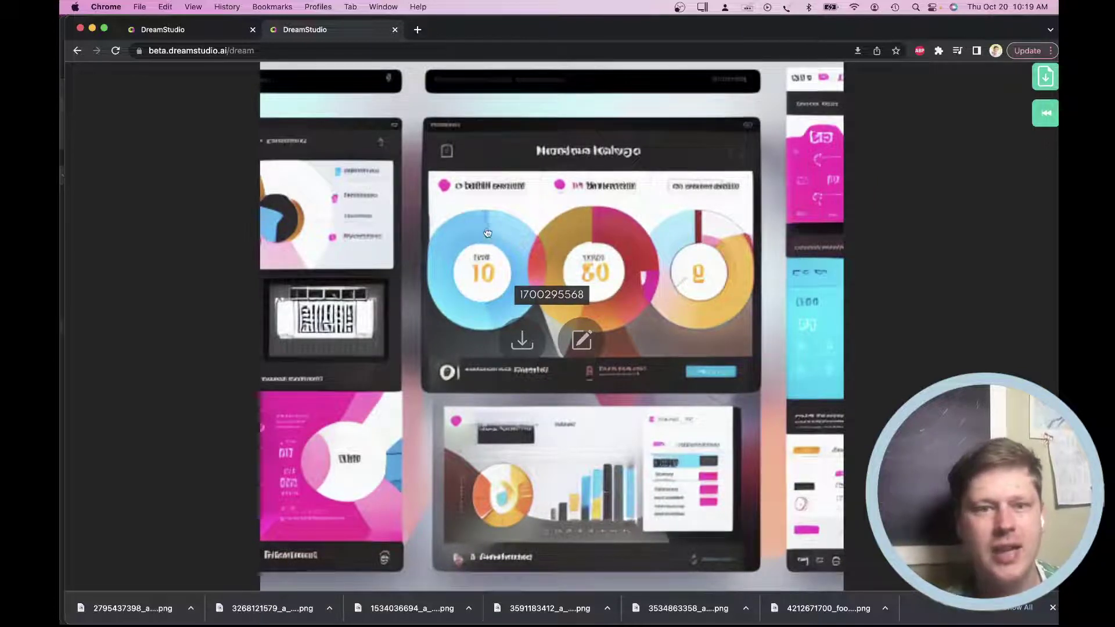
pyautogui.scroll(-1, 575, 269)
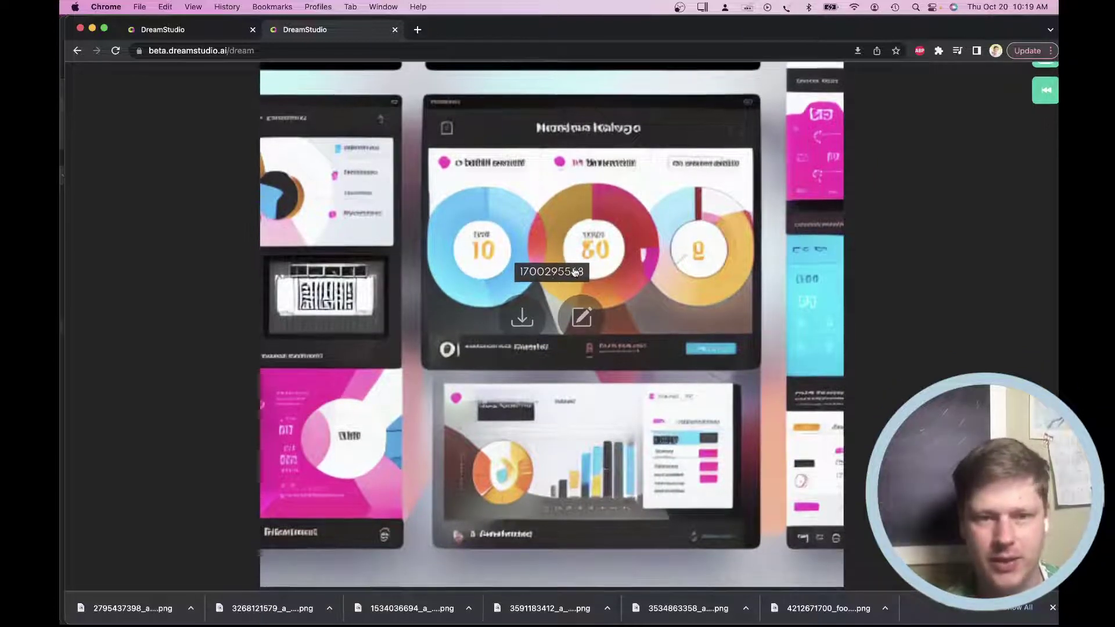
pyautogui.hscroll(1, 523, 117)
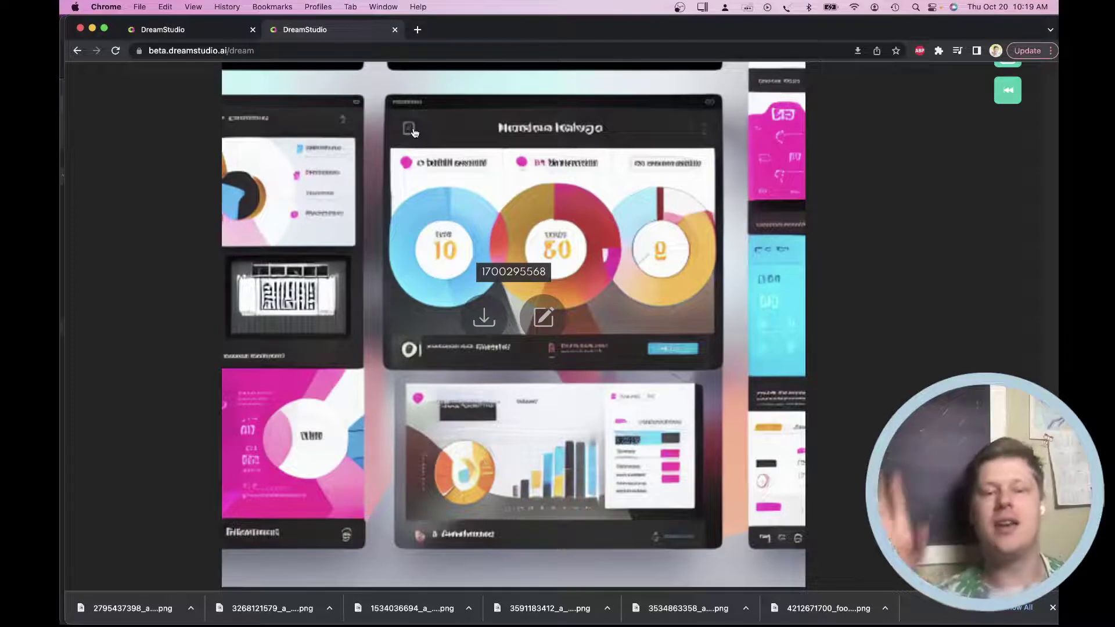
pyautogui.scroll(-1, 408, 143)
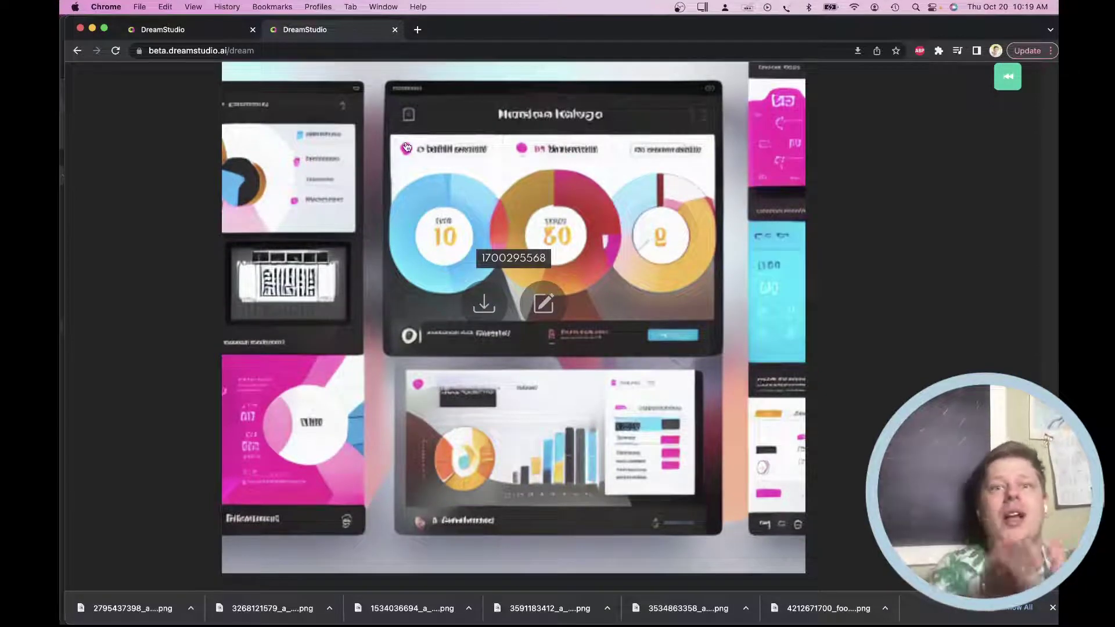